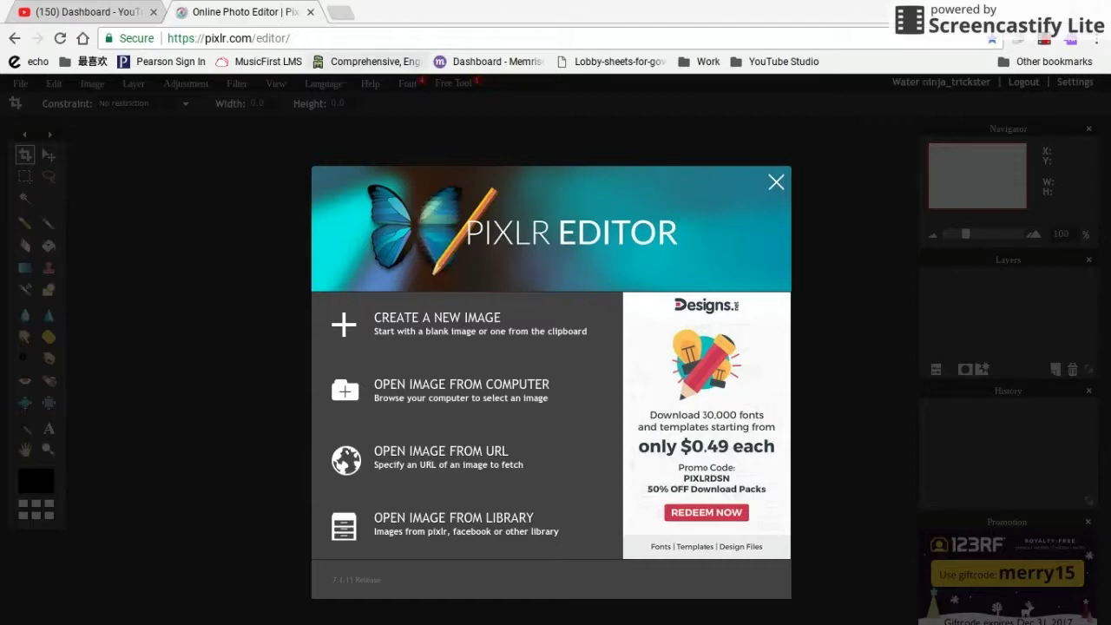
Open pixlr.com/editor/ in a new browser tab
{"action": "left_click", "coordinate": [342, 12]}
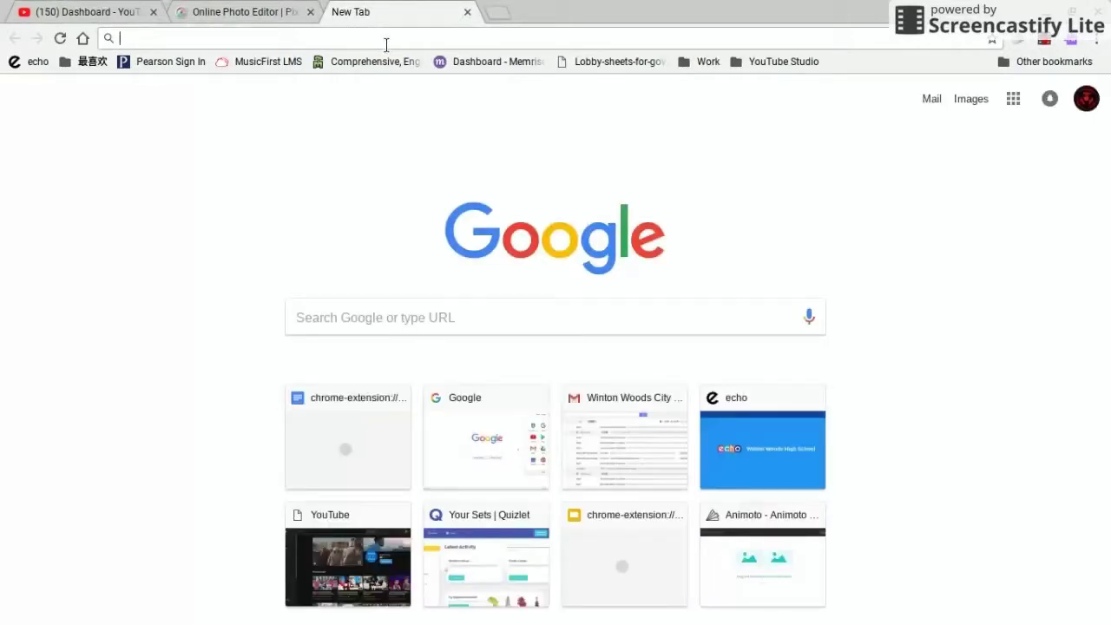
{"action": "type", "text": "pixlr.com/editor/"}
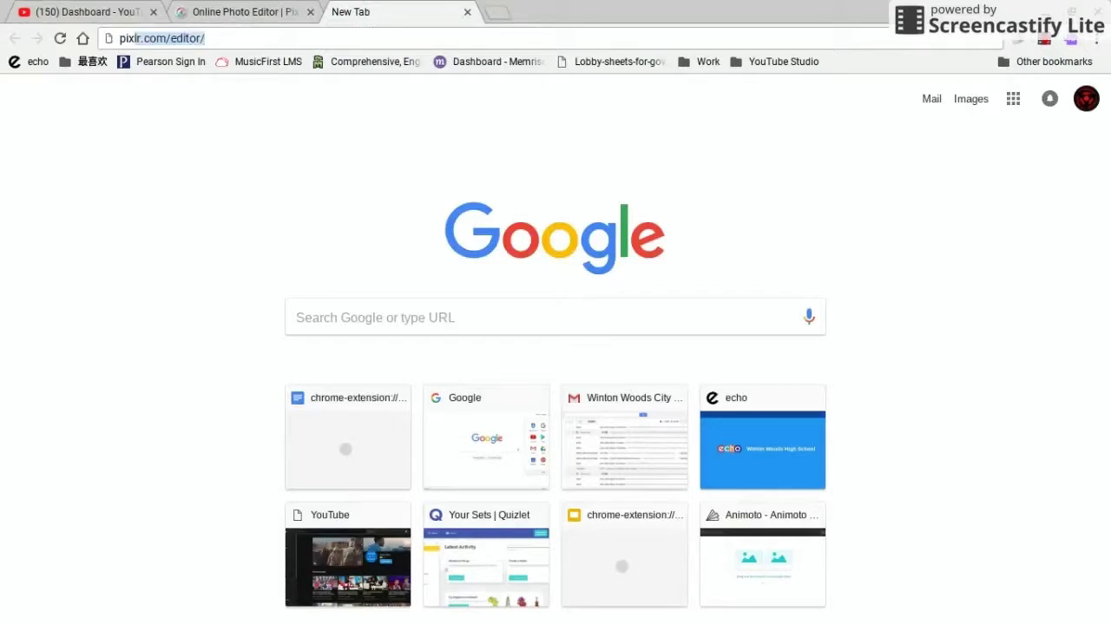
{"action": "key", "text": "Return"}
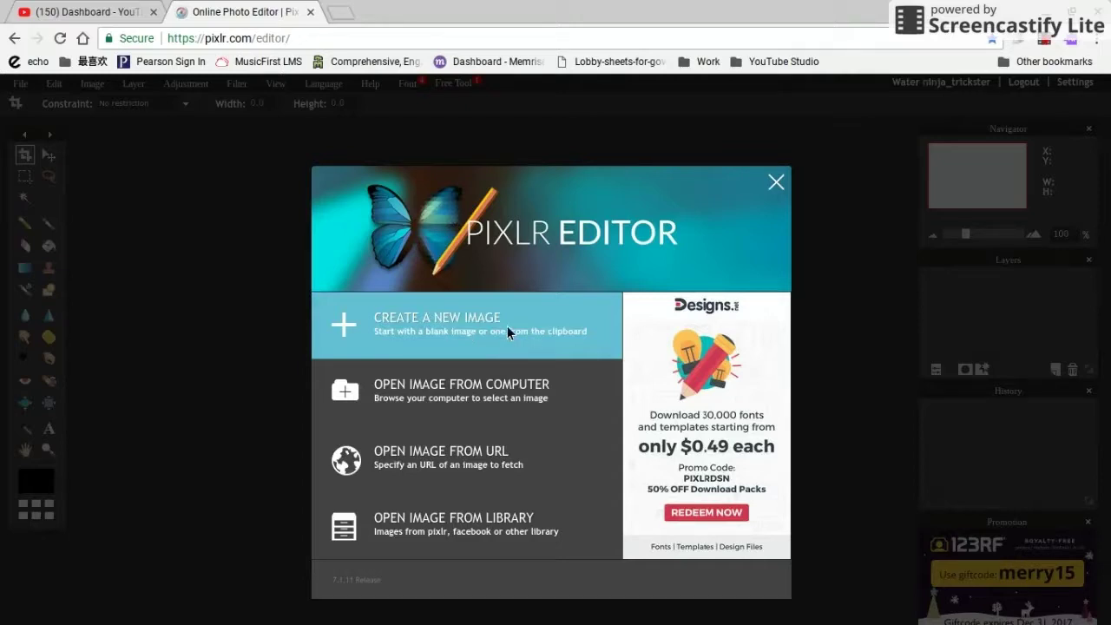
Create a new transparent image using the Movie 720p preset (1280 x 720)
{"action": "left_click", "coordinate": [441, 328]}
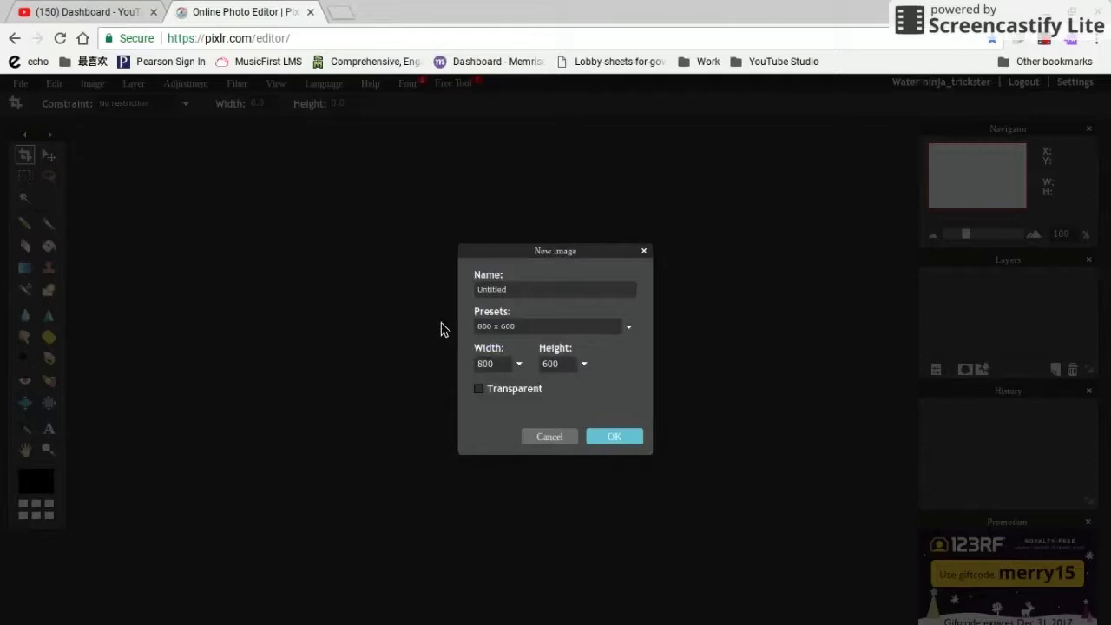
{"action": "left_click", "coordinate": [538, 330]}
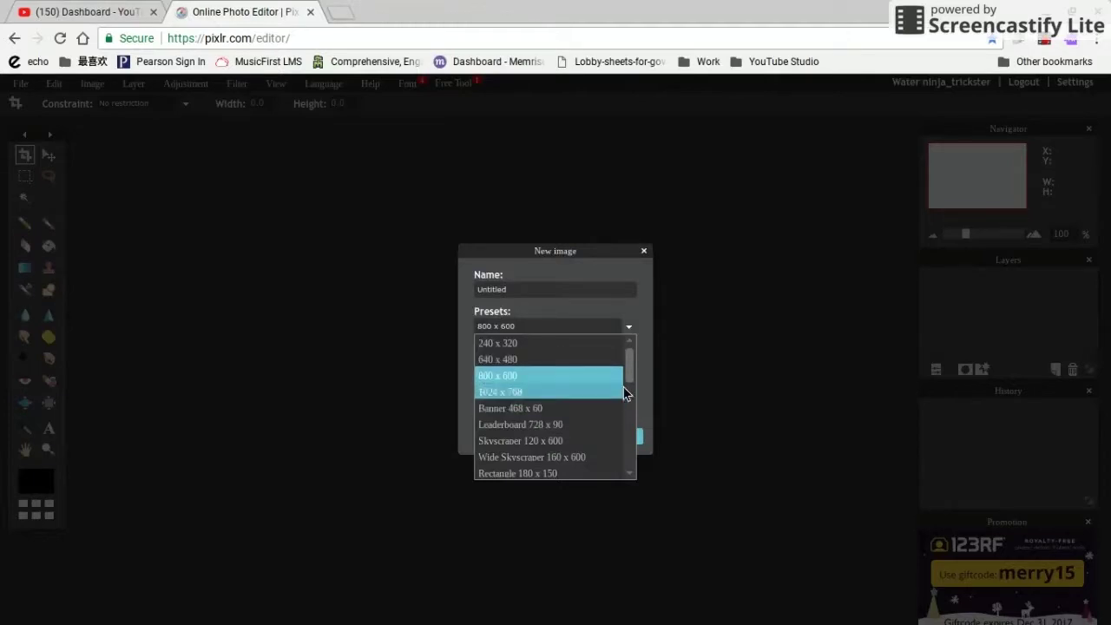
{"action": "left_click_drag", "start_coordinate": [629, 374], "coordinate": [646, 494]}
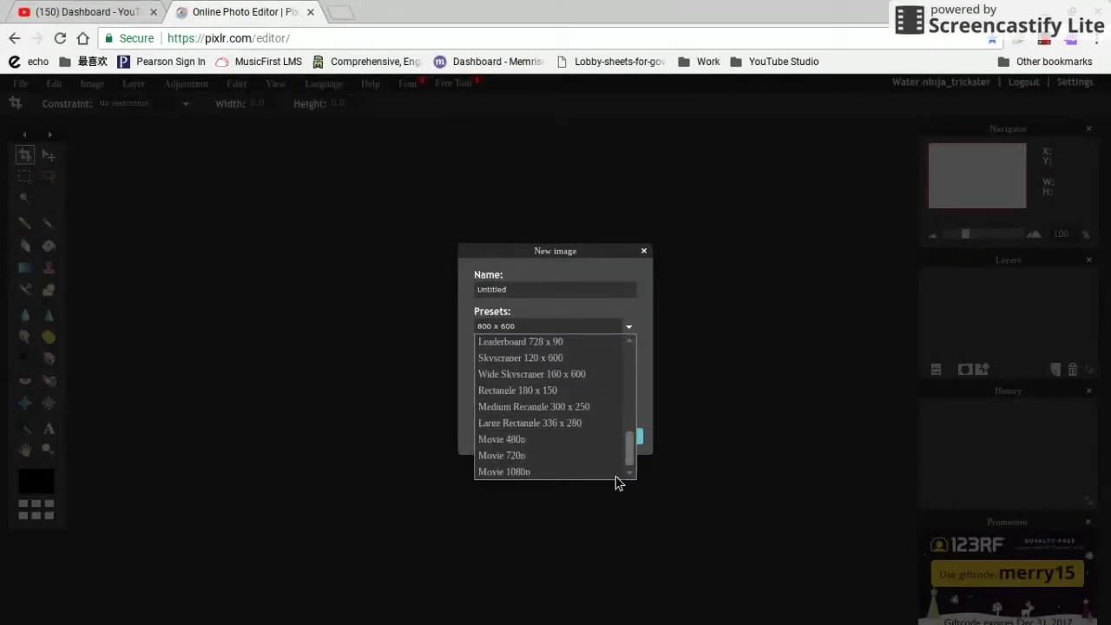
{"action": "left_click", "coordinate": [539, 454]}
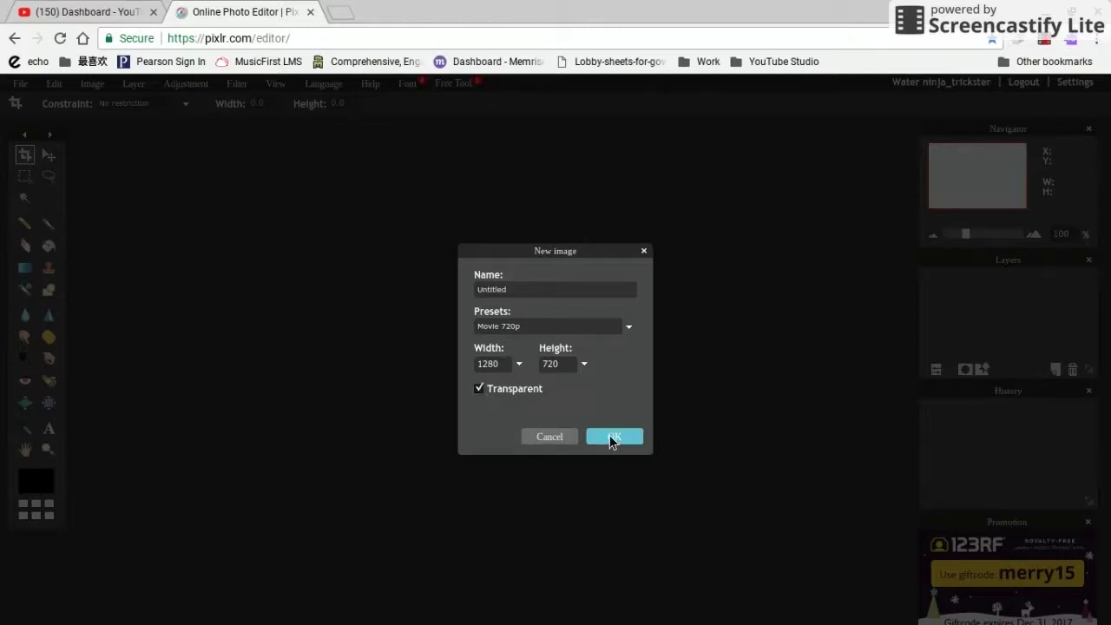
{"action": "left_click", "coordinate": [612, 436]}
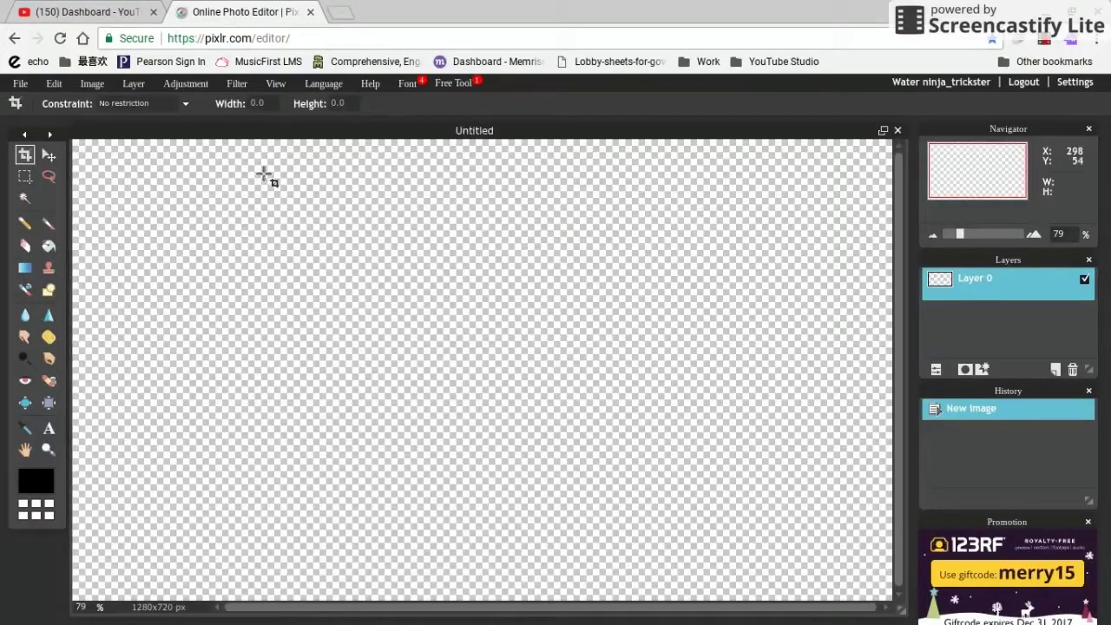
Add the Choose Transition screenshot as a new layer and shift it slightly toward the canvas's left edge
{"action": "left_click", "coordinate": [140, 86]}
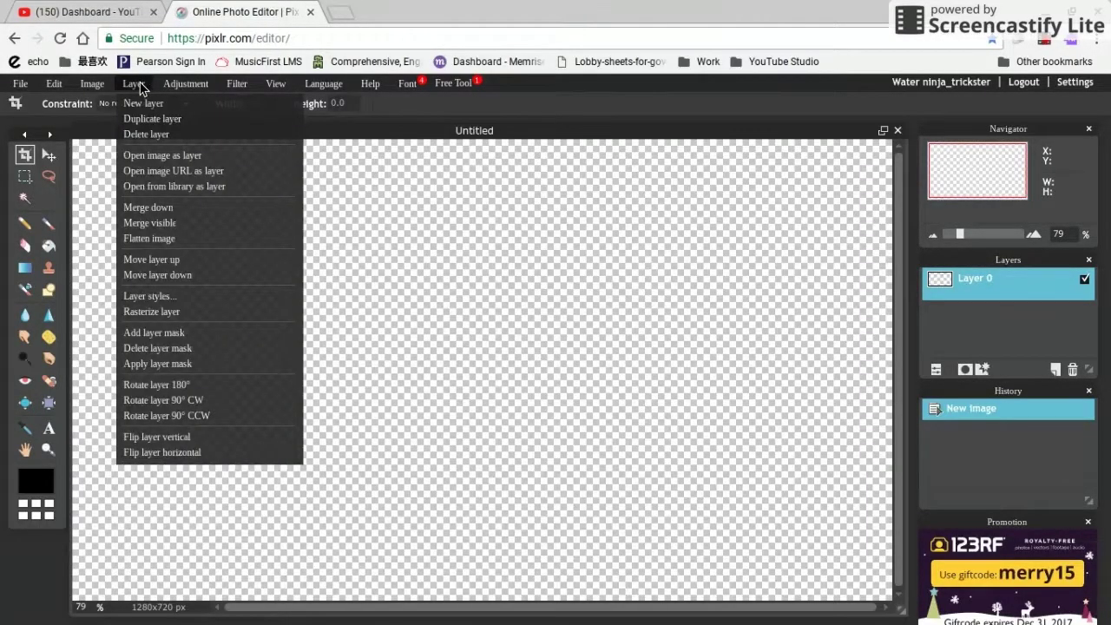
{"action": "left_click", "coordinate": [208, 153]}
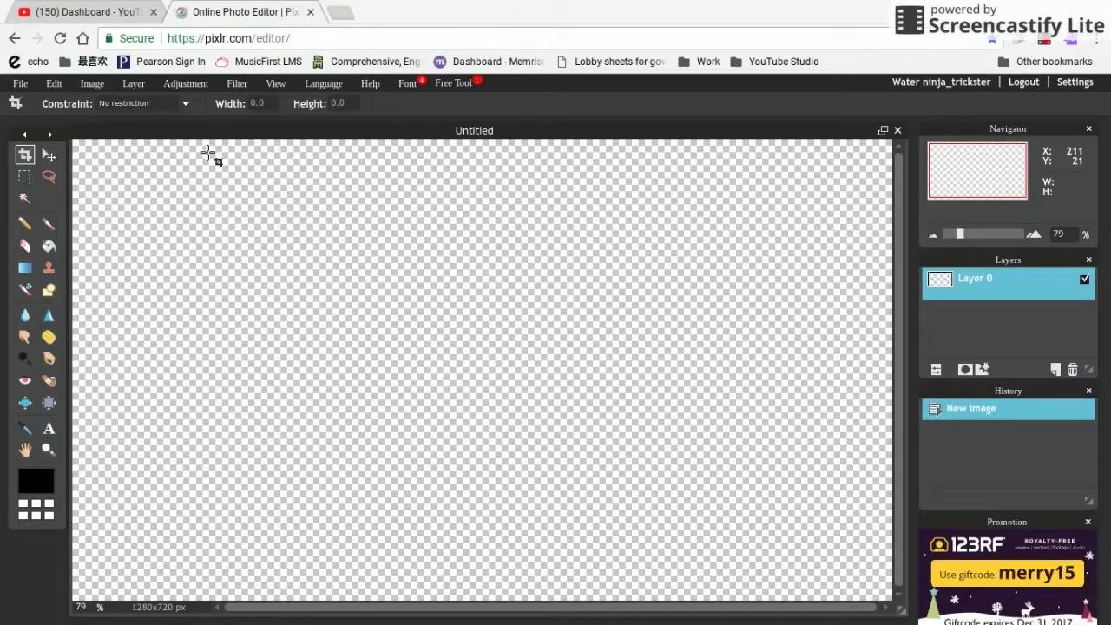
{"action": "key", "text": "ctrl+v"}
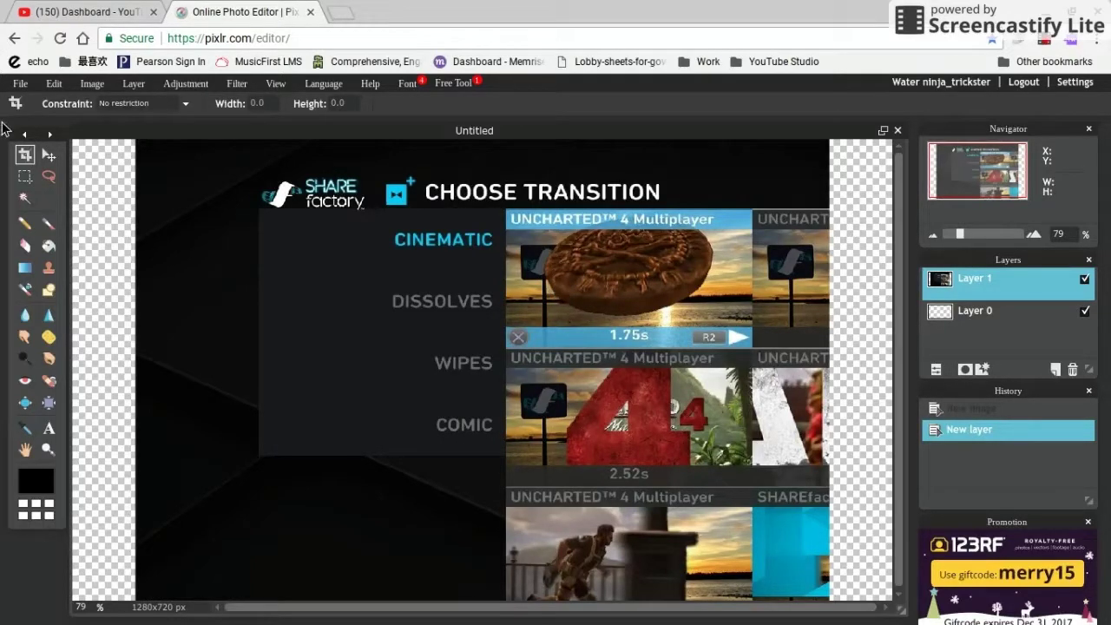
{"action": "left_click", "coordinate": [48, 155]}
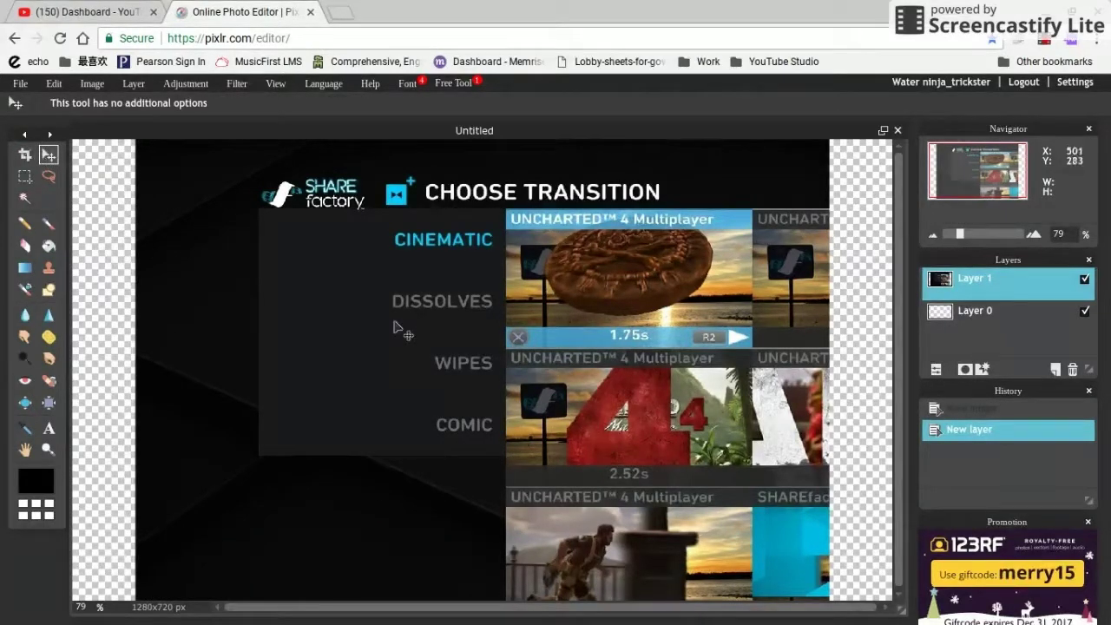
{"action": "left_click_drag", "start_coordinate": [393, 326], "coordinate": [364, 330]}
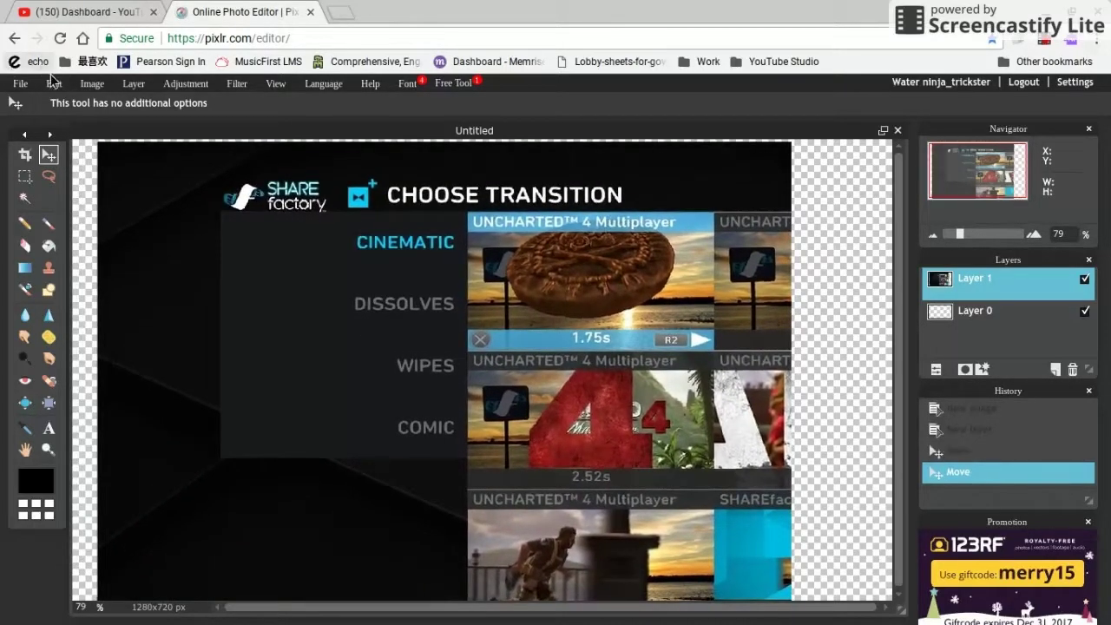
Free-transform the Choose Transition layer to roughly half size, place it in the canvas's upper-left corner, and apply the changes
{"action": "left_click", "coordinate": [54, 84]}
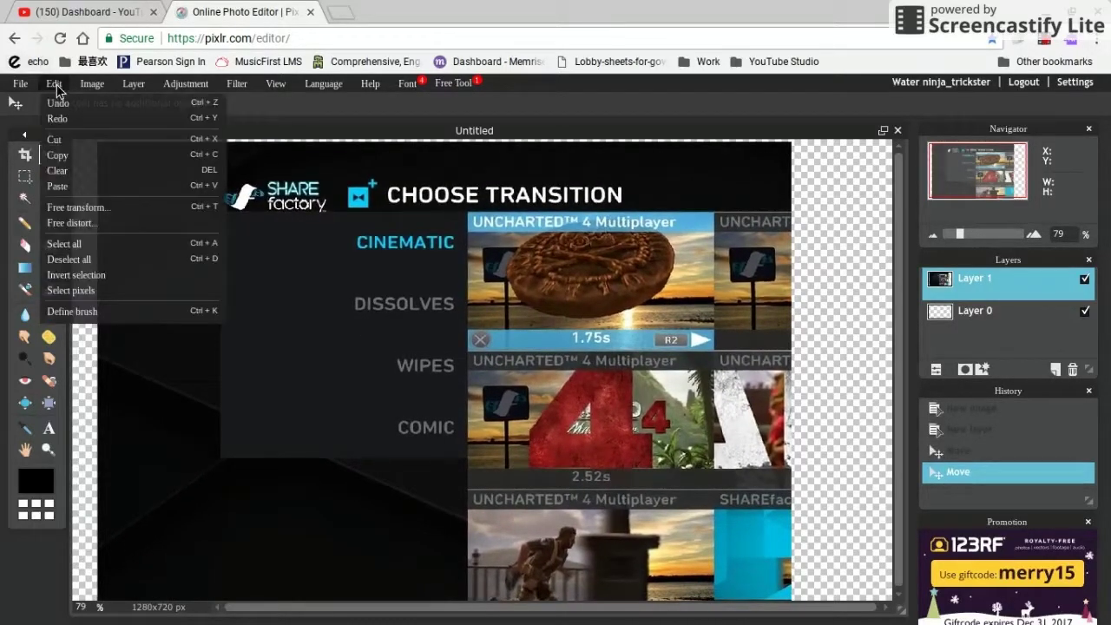
{"action": "left_click", "coordinate": [116, 208]}
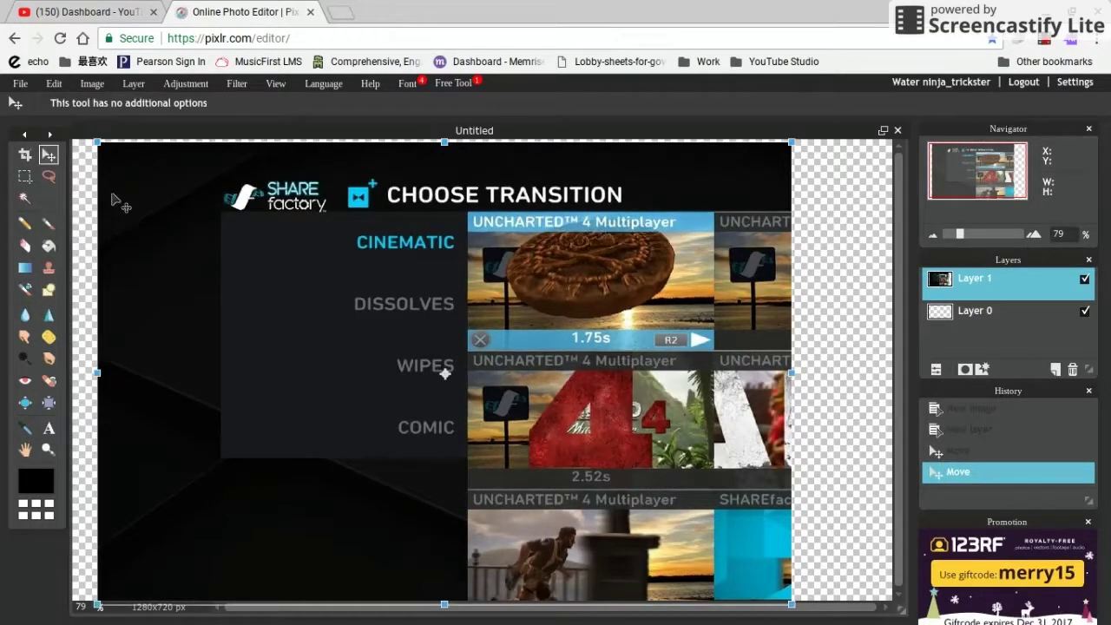
{"action": "left_click_drag", "start_coordinate": [98, 141], "coordinate": [149, 165]}
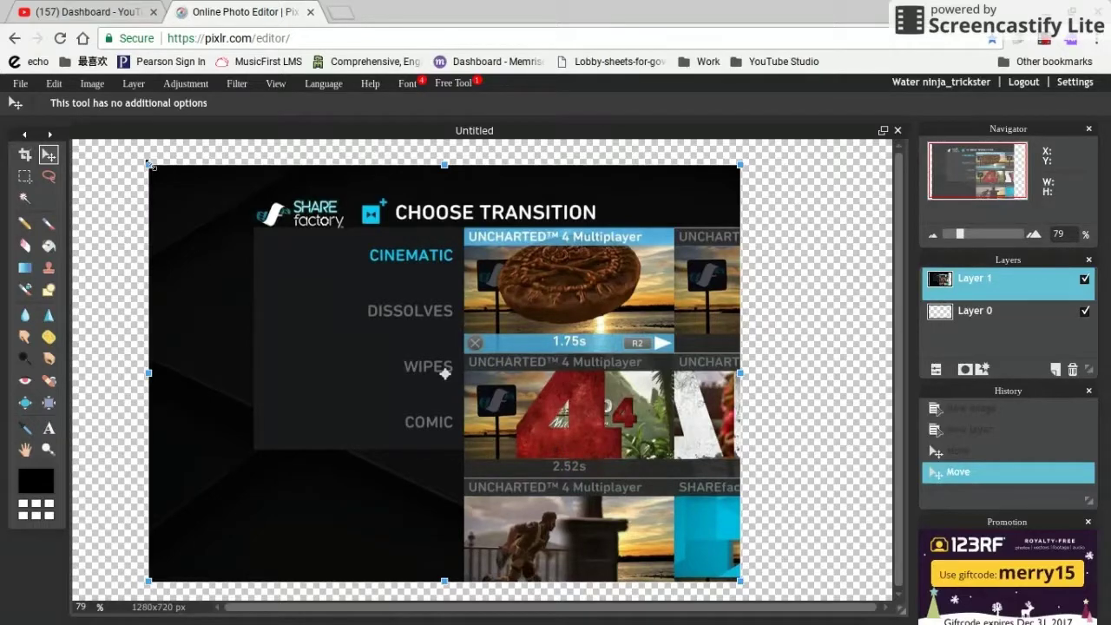
{"action": "left_click_drag", "start_coordinate": [147, 163], "coordinate": [261, 247]}
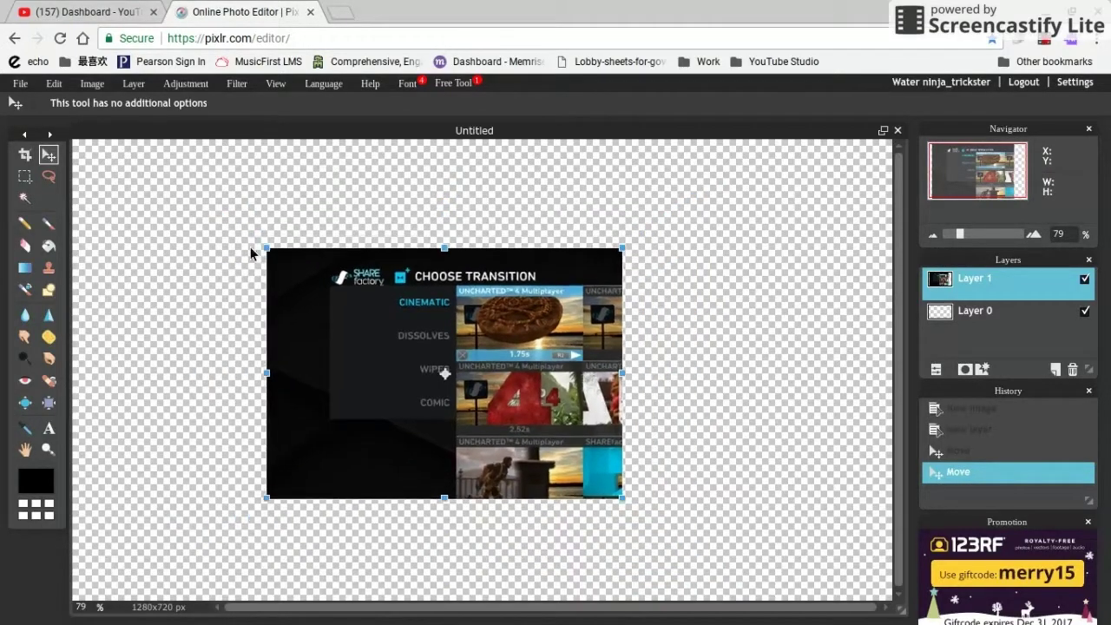
{"action": "left_click_drag", "start_coordinate": [350, 298], "coordinate": [166, 196]}
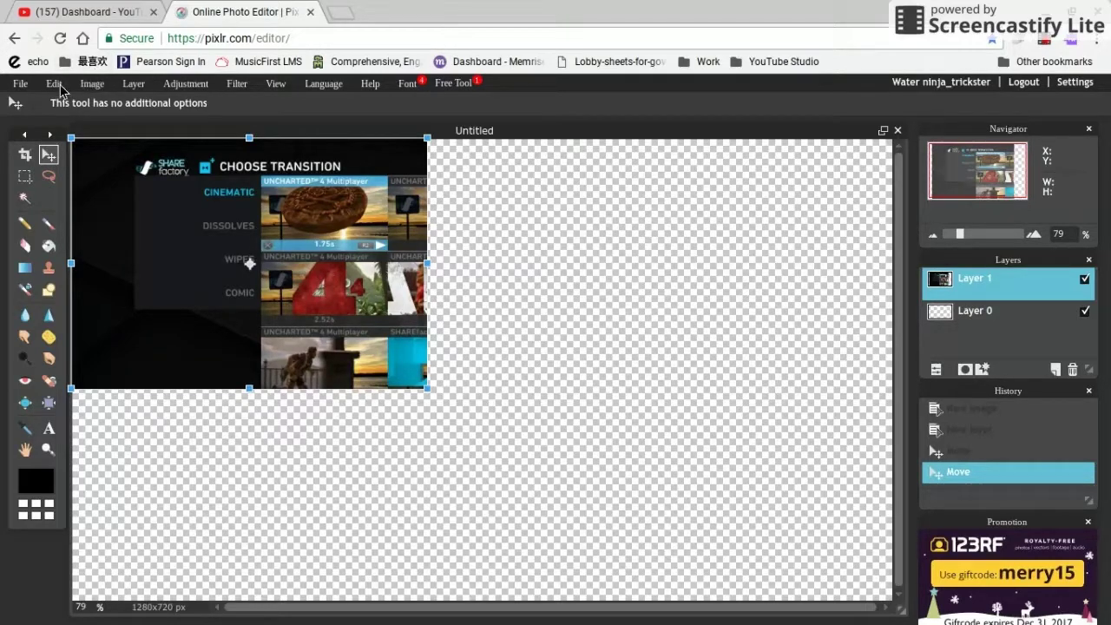
{"action": "left_click", "coordinate": [135, 90]}
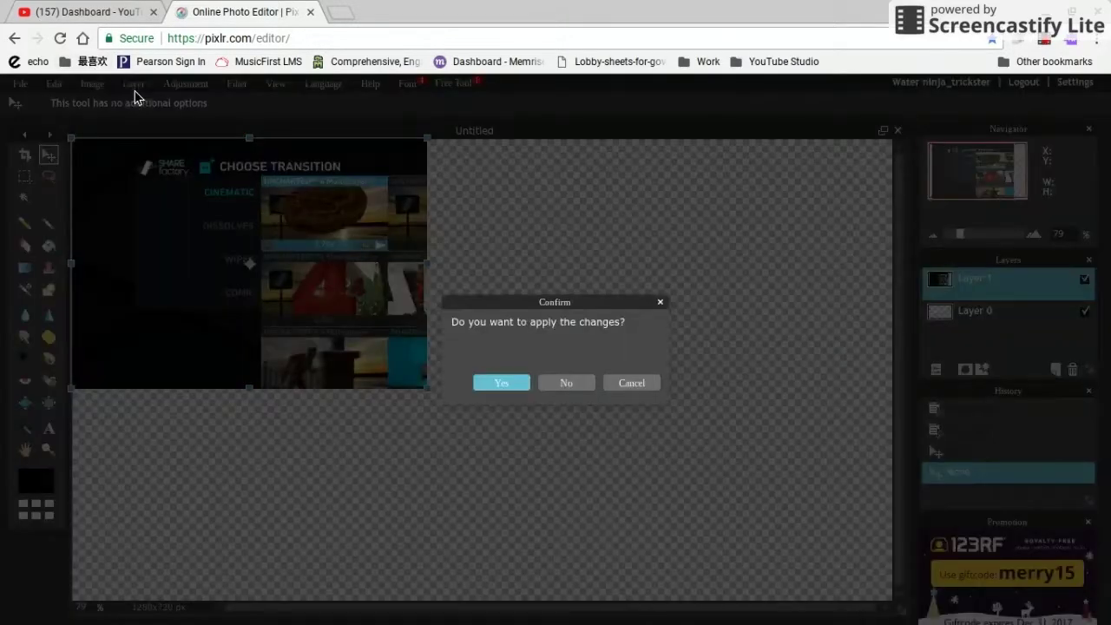
{"action": "left_click", "coordinate": [489, 385]}
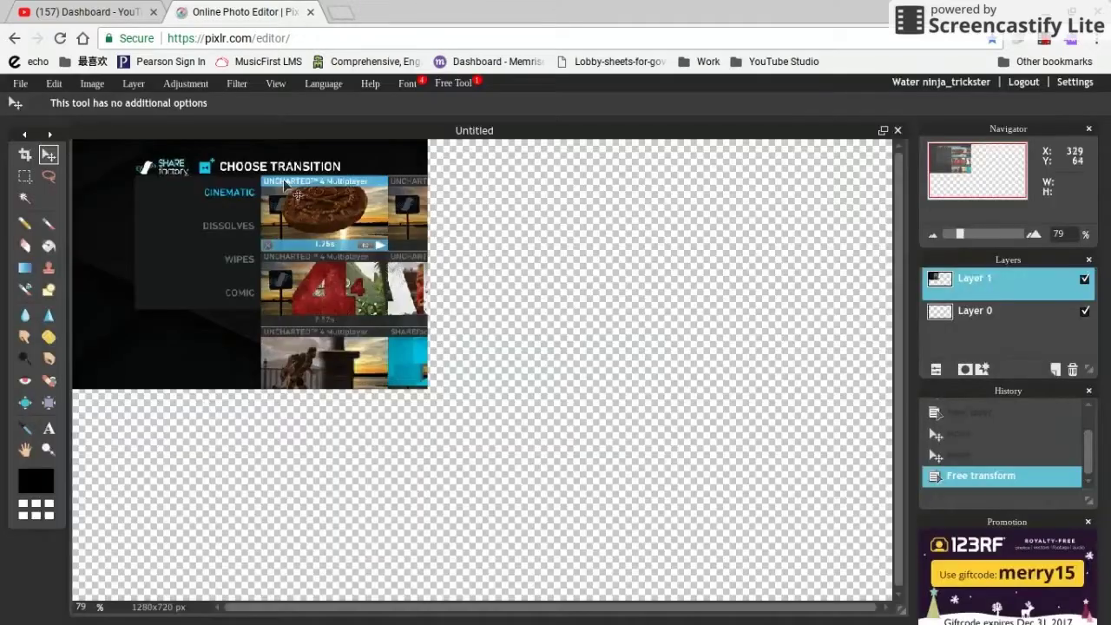
Add the Choose Screenshots image as a new layer and move it slightly right and down on the canvas
{"action": "left_click", "coordinate": [141, 85]}
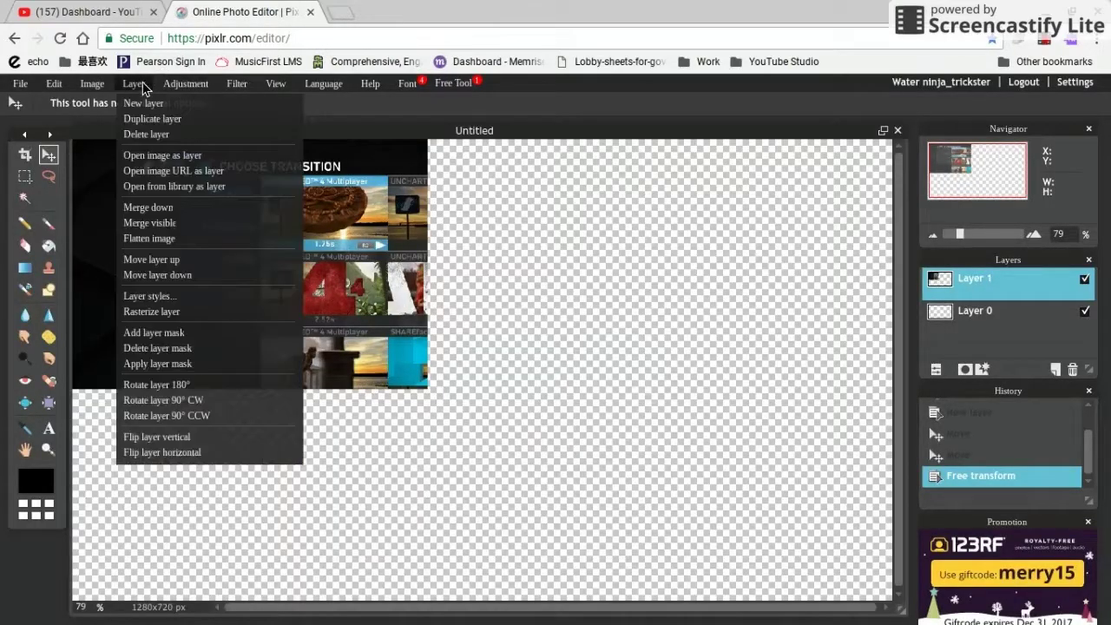
{"action": "left_click", "coordinate": [172, 158]}
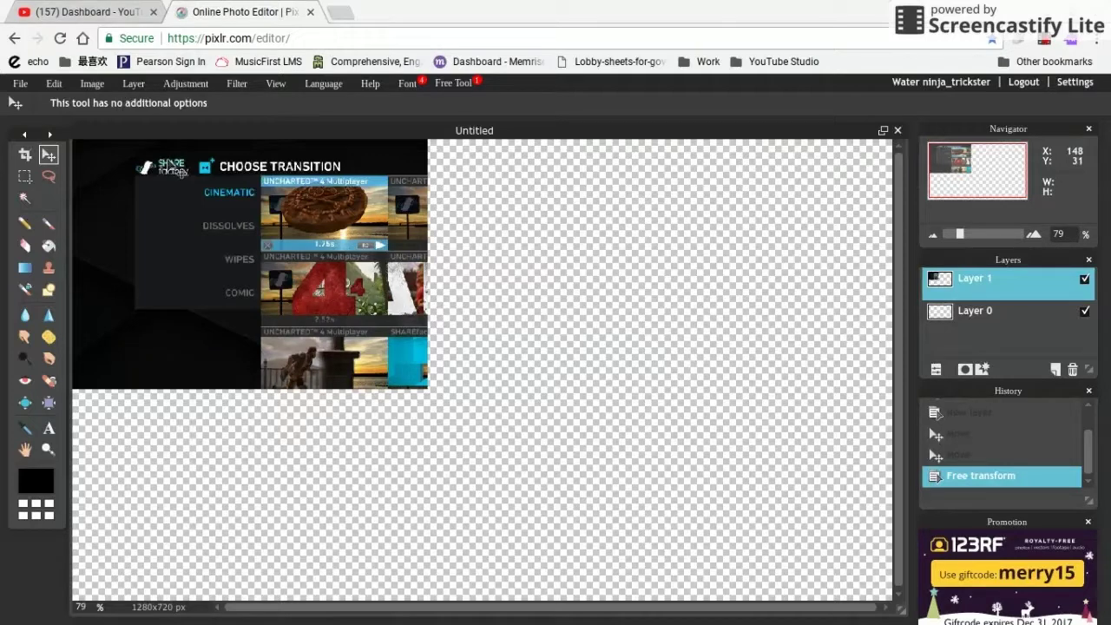
{"action": "key", "text": "ctrl+v"}
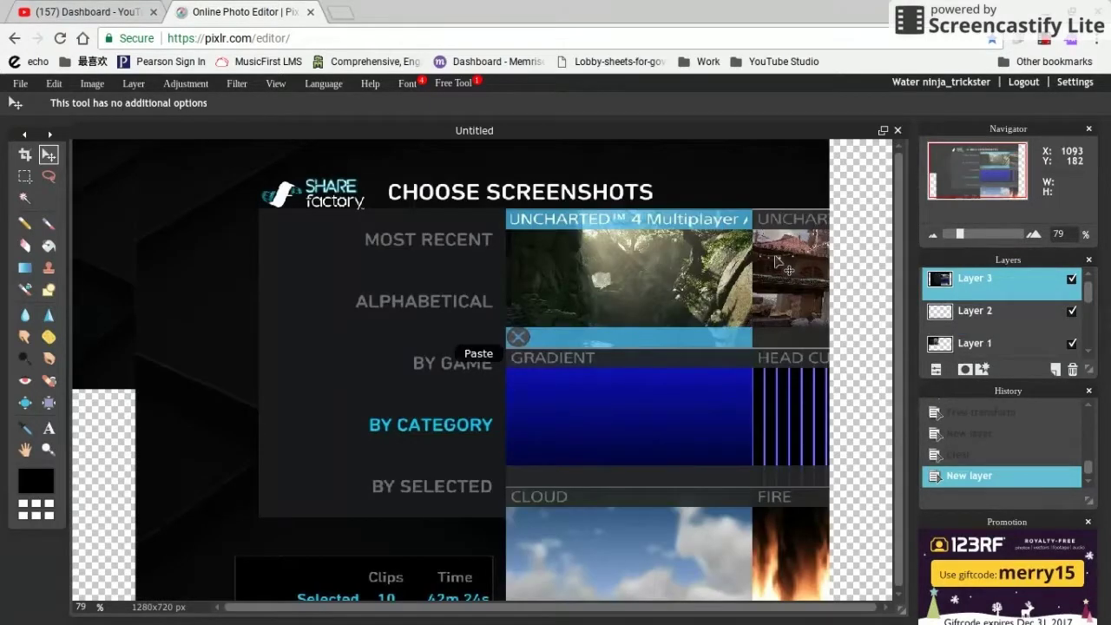
{"action": "left_click_drag", "start_coordinate": [638, 283], "coordinate": [685, 294]}
Use Free transform to shrink the Choose Screenshots layer to about half size and place it beside the Choose Transition picture
{"action": "left_click", "coordinate": [56, 84]}
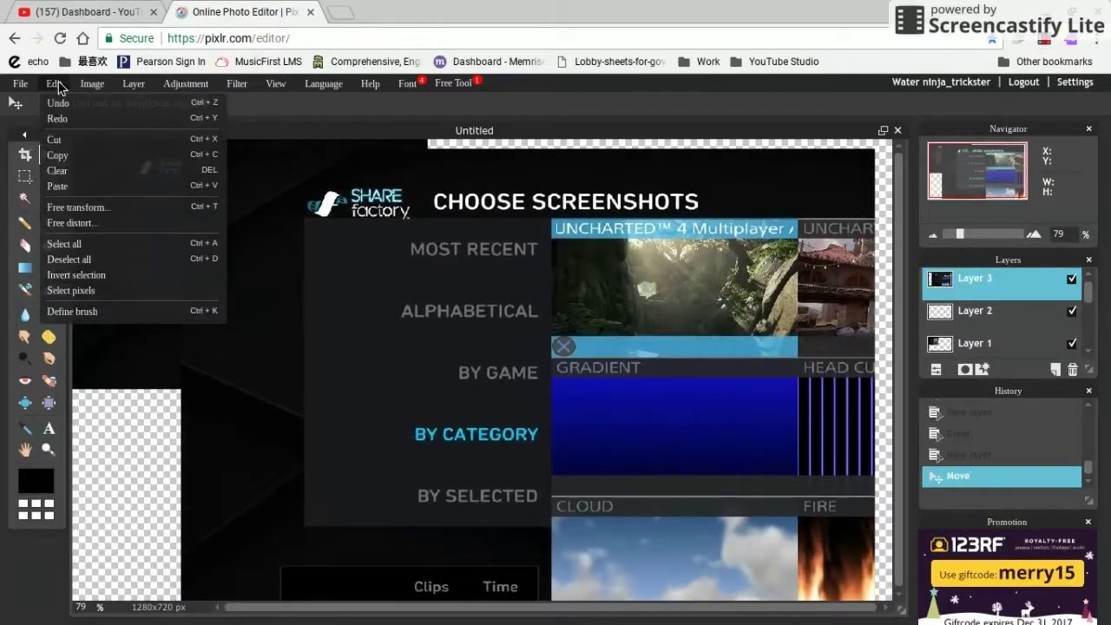
{"action": "left_click", "coordinate": [133, 208]}
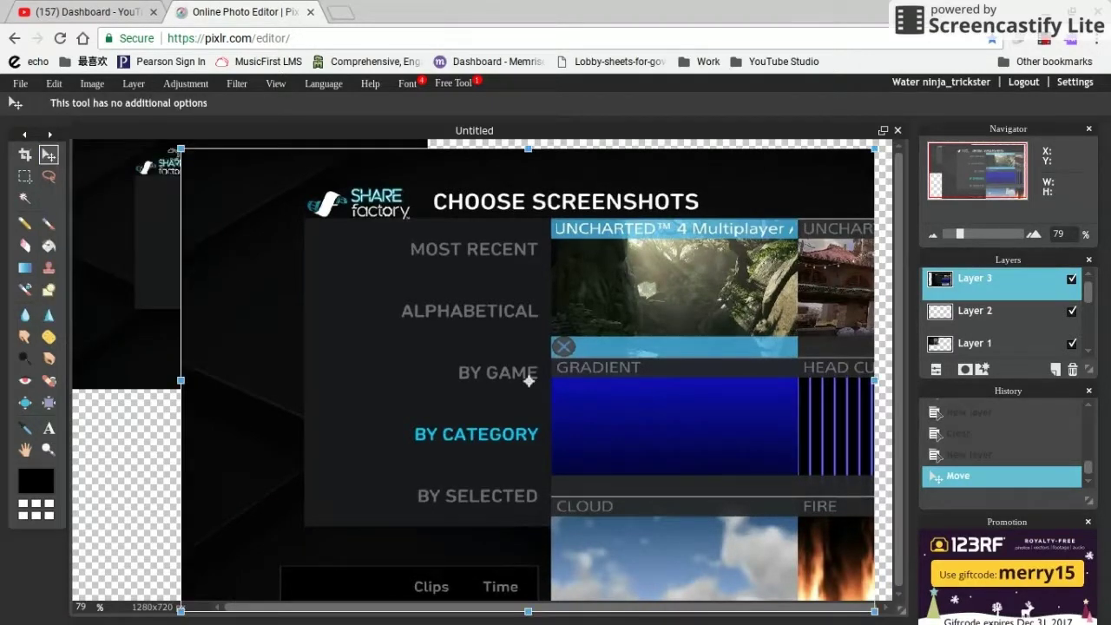
{"action": "left_click_drag", "start_coordinate": [178, 141], "coordinate": [282, 258]}
{"action": "left_click_drag", "start_coordinate": [411, 328], "coordinate": [560, 212]}
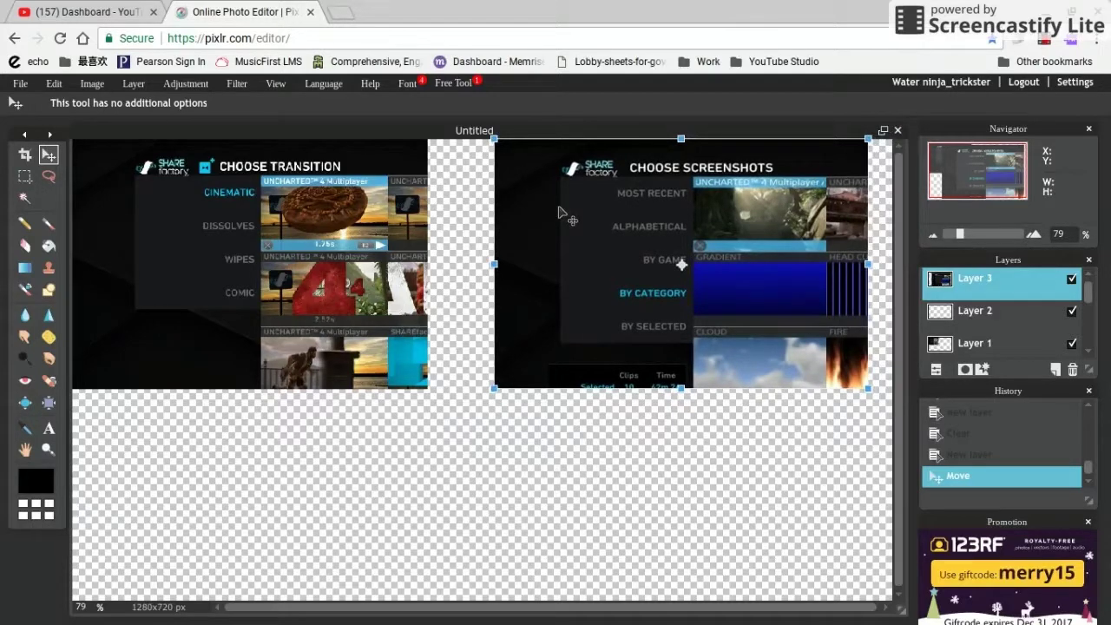
{"action": "left_click_drag", "start_coordinate": [619, 248], "coordinate": [631, 292]}
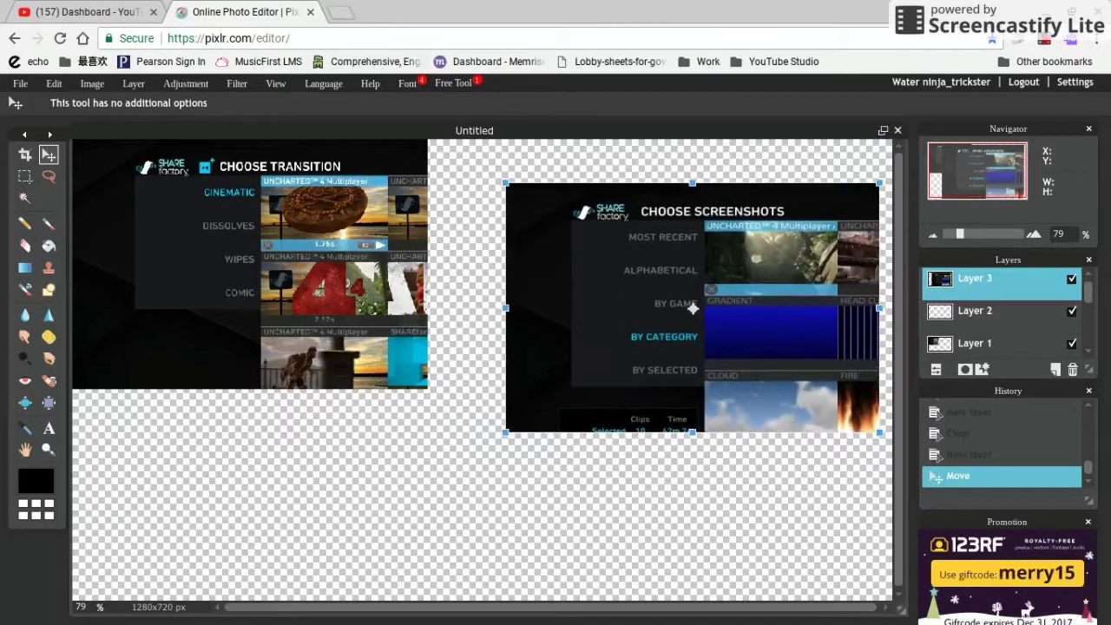
Enlarge the Choose Screenshots layer to fill the canvas's upper-right area, slightly overlapping the Choose Transition picture, and apply the transform
{"action": "left_click_drag", "start_coordinate": [503, 182], "coordinate": [474, 149]}
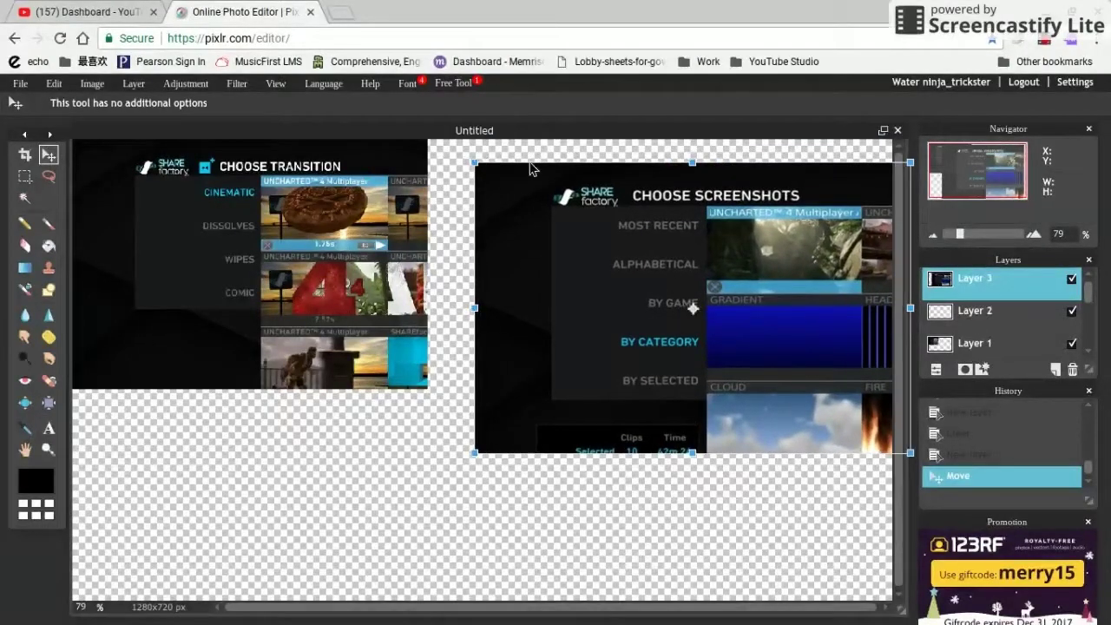
{"action": "left_click_drag", "start_coordinate": [580, 223], "coordinate": [560, 198]}
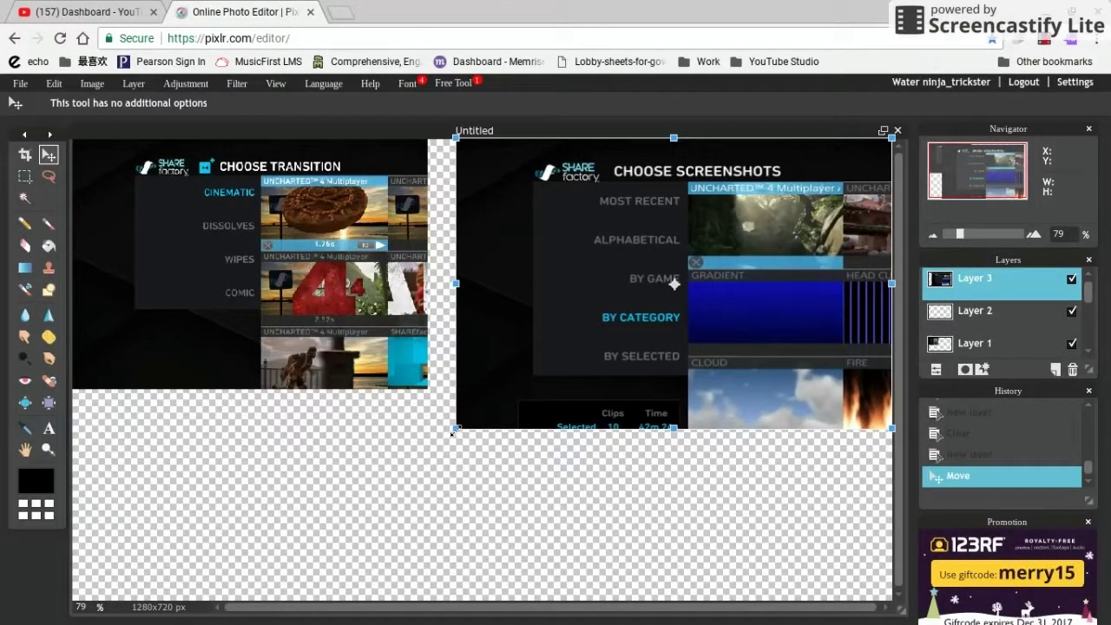
{"action": "left_click_drag", "start_coordinate": [452, 431], "coordinate": [426, 454]}
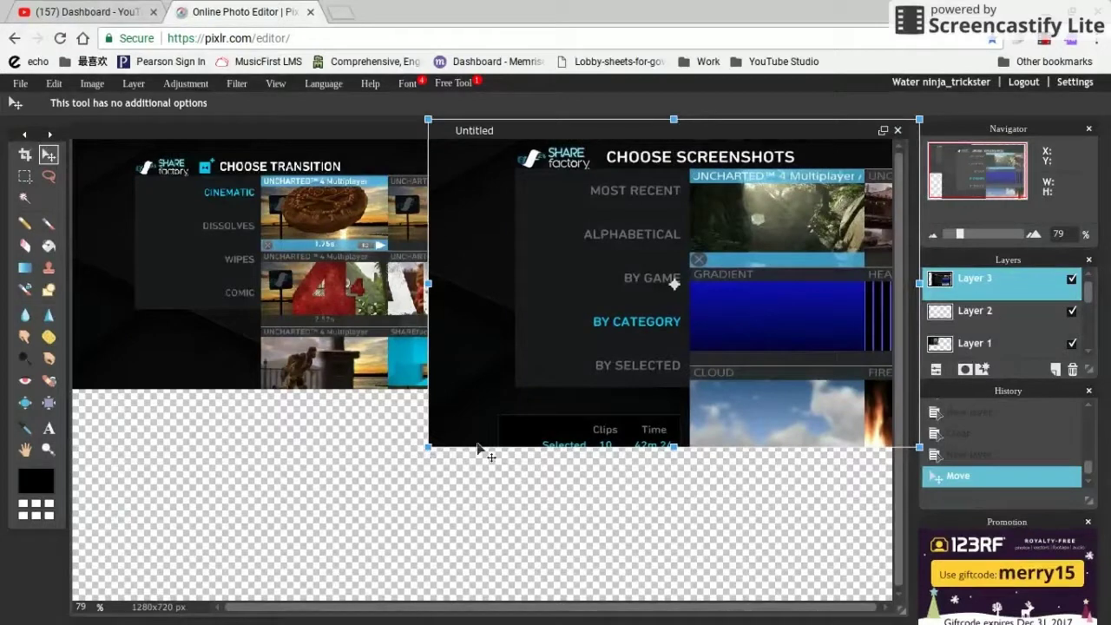
{"action": "left_click_drag", "start_coordinate": [538, 401], "coordinate": [529, 401]}
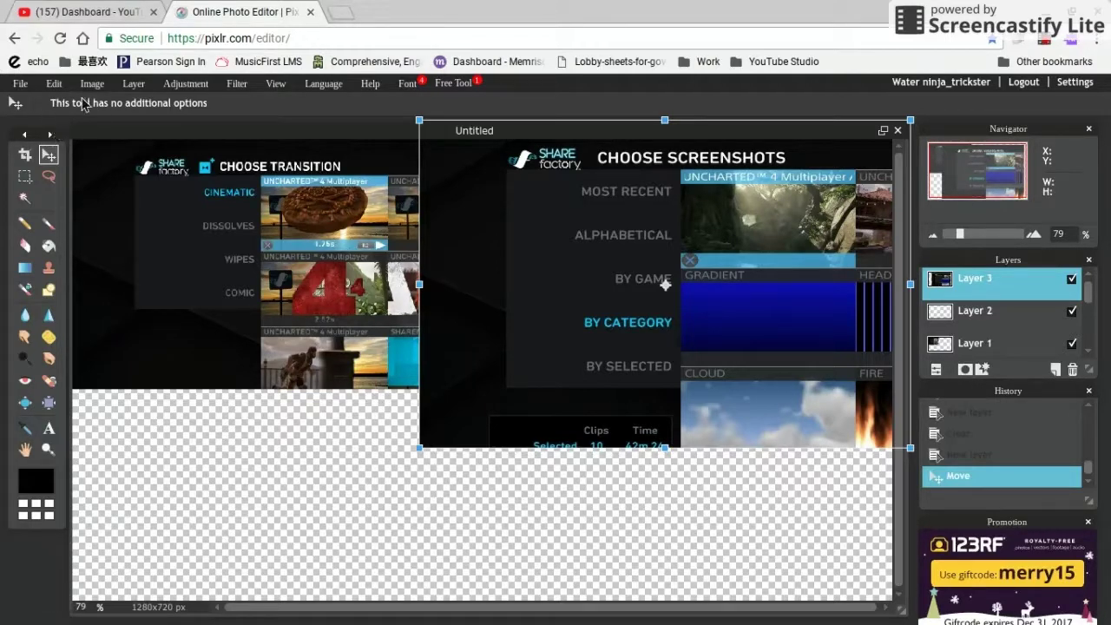
{"action": "left_click", "coordinate": [130, 84]}
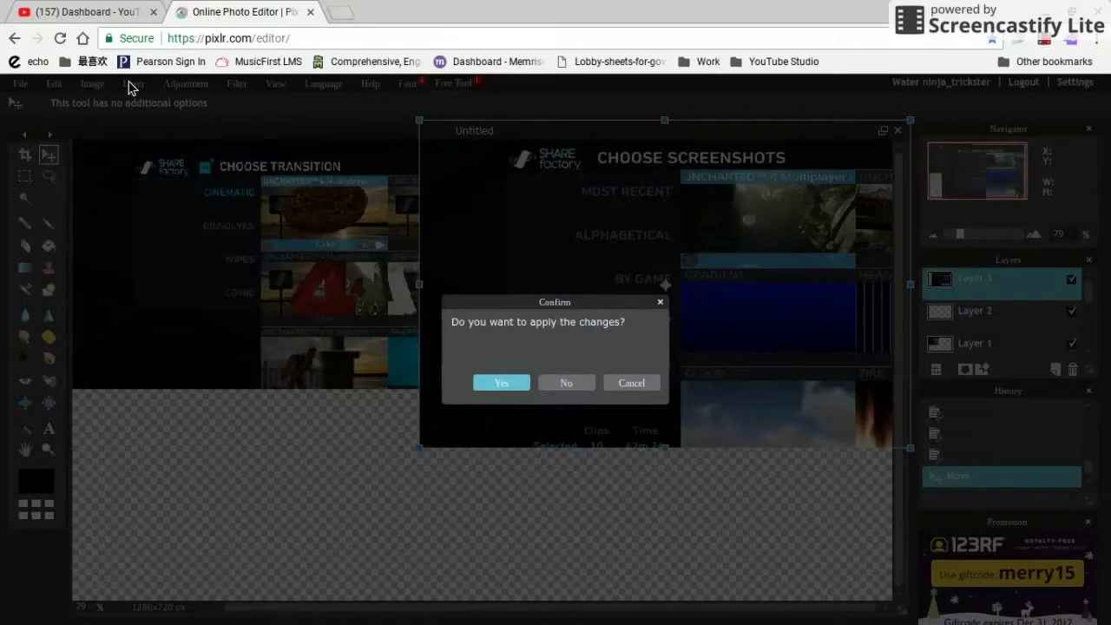
{"action": "left_click", "coordinate": [504, 387]}
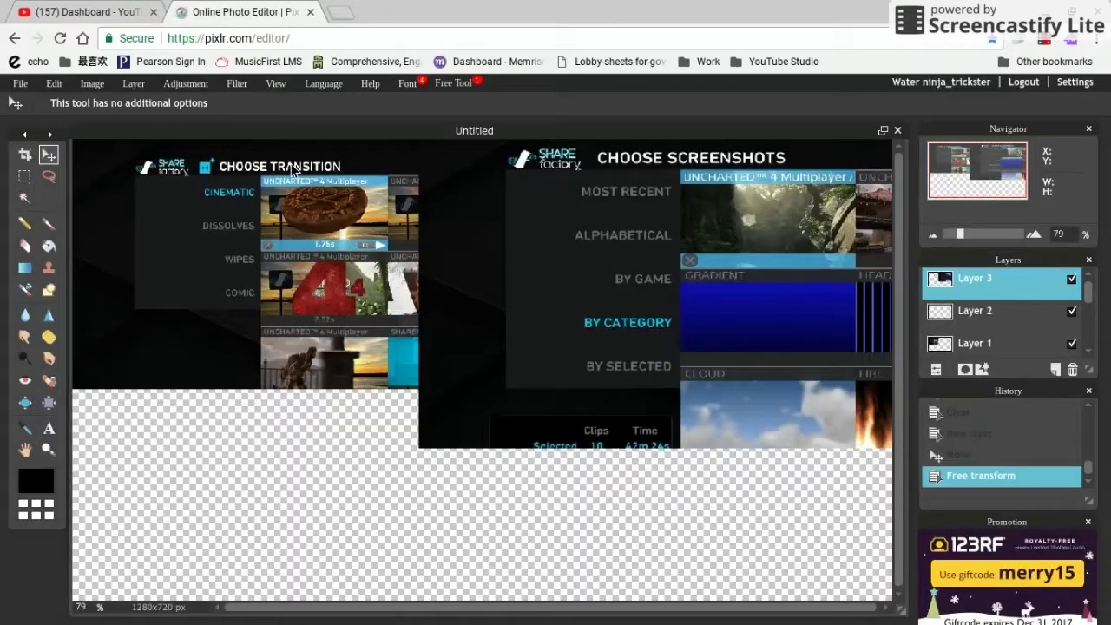
Paste the Choose Music screenshot as a new layer and free-transform it to about two-thirds size in the canvas's lower-left corner
{"action": "left_click", "coordinate": [139, 84]}
{"action": "key", "text": "ctrl+v"}
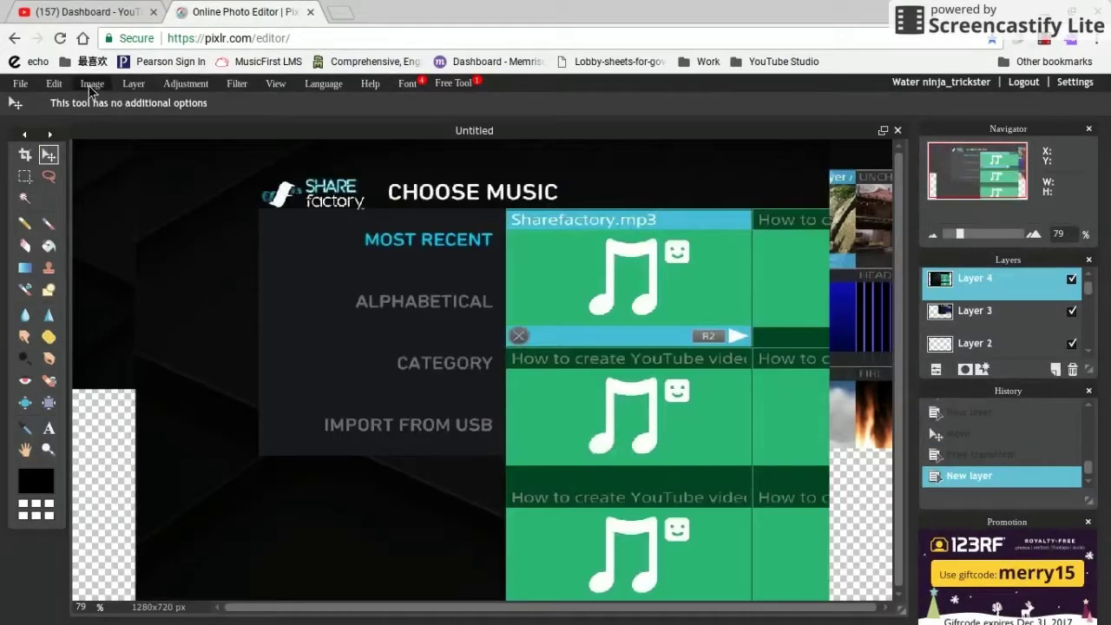
{"action": "left_click", "coordinate": [54, 84]}
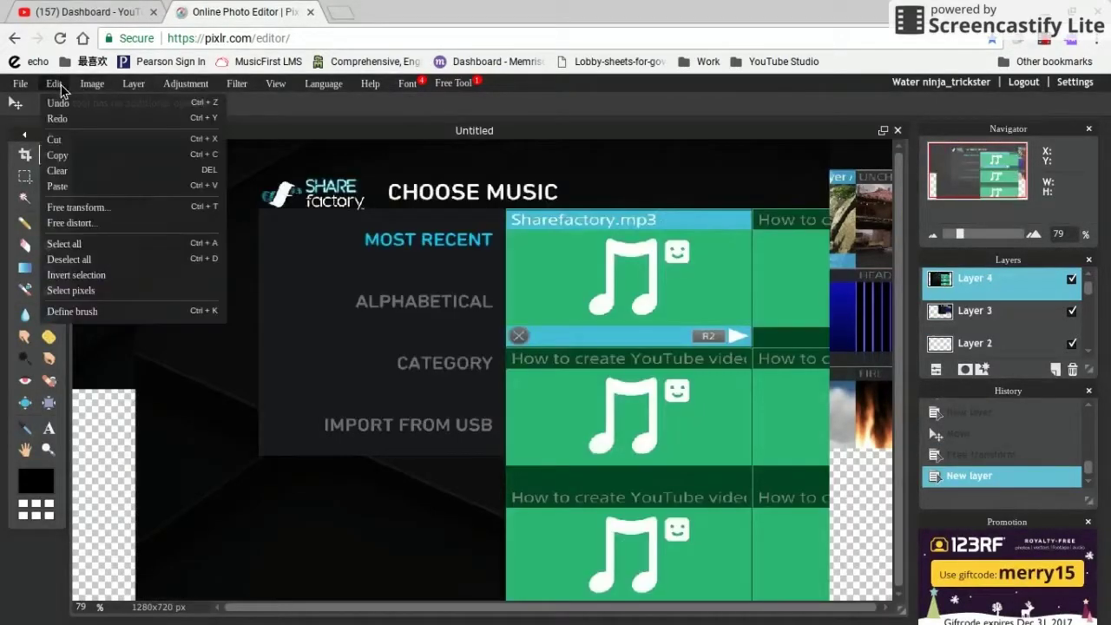
{"action": "left_click", "coordinate": [103, 207]}
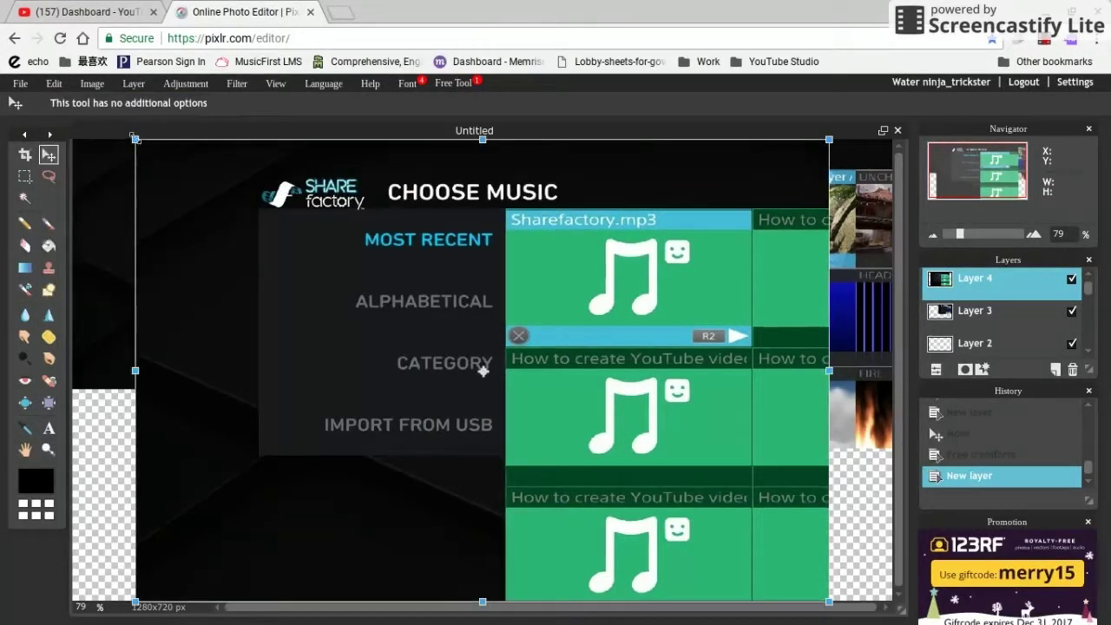
{"action": "left_click_drag", "start_coordinate": [132, 135], "coordinate": [256, 219]}
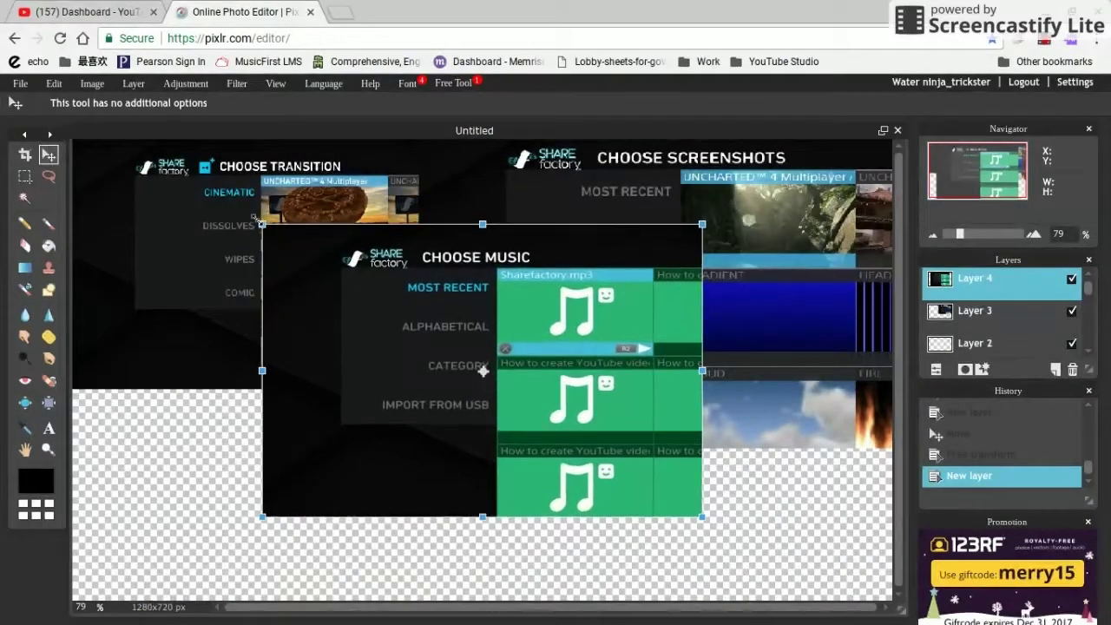
{"action": "left_click_drag", "start_coordinate": [448, 354], "coordinate": [283, 465]}
{"action": "key", "text": "Return"}
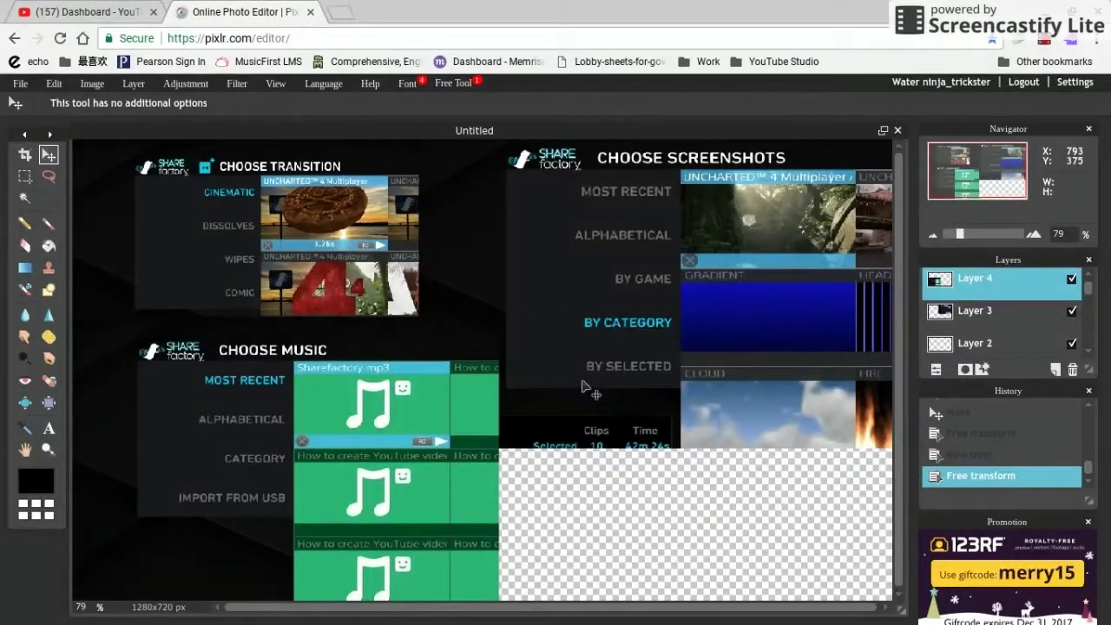
Paste the Choose Transition screenshot with the wipes list as a new layer and fit it into the canvas's lower-right area
{"action": "key", "text": "ctrl+v"}
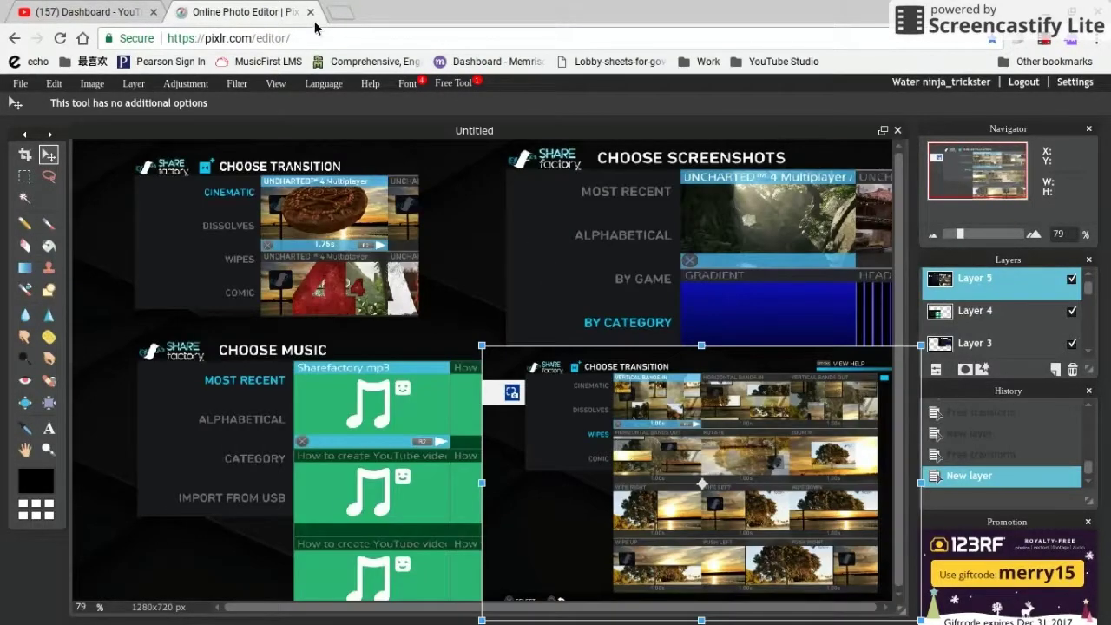
Search Google Images for "Sharefactory" in a new browser tab
{"action": "left_click", "coordinate": [339, 11]}
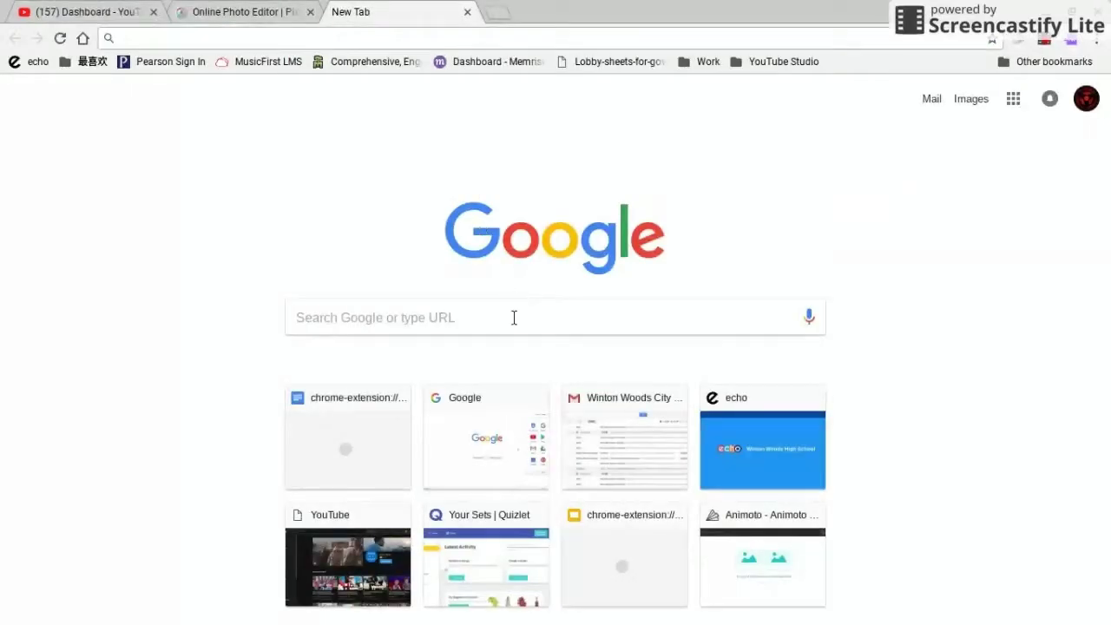
{"action": "left_click", "coordinate": [514, 316]}
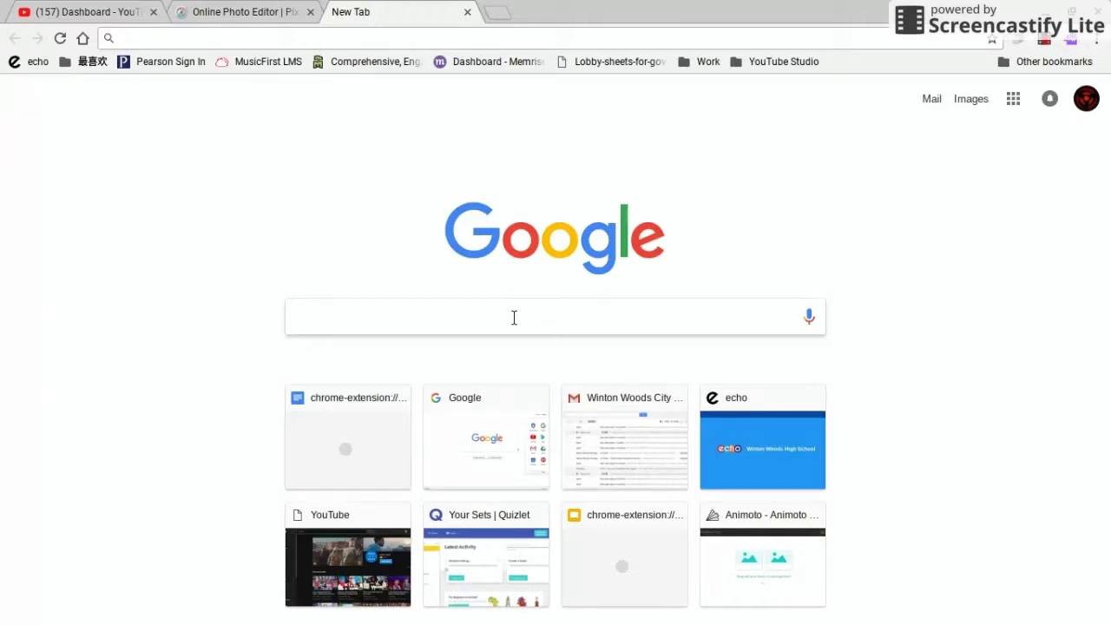
{"action": "type", "text": "Share"}
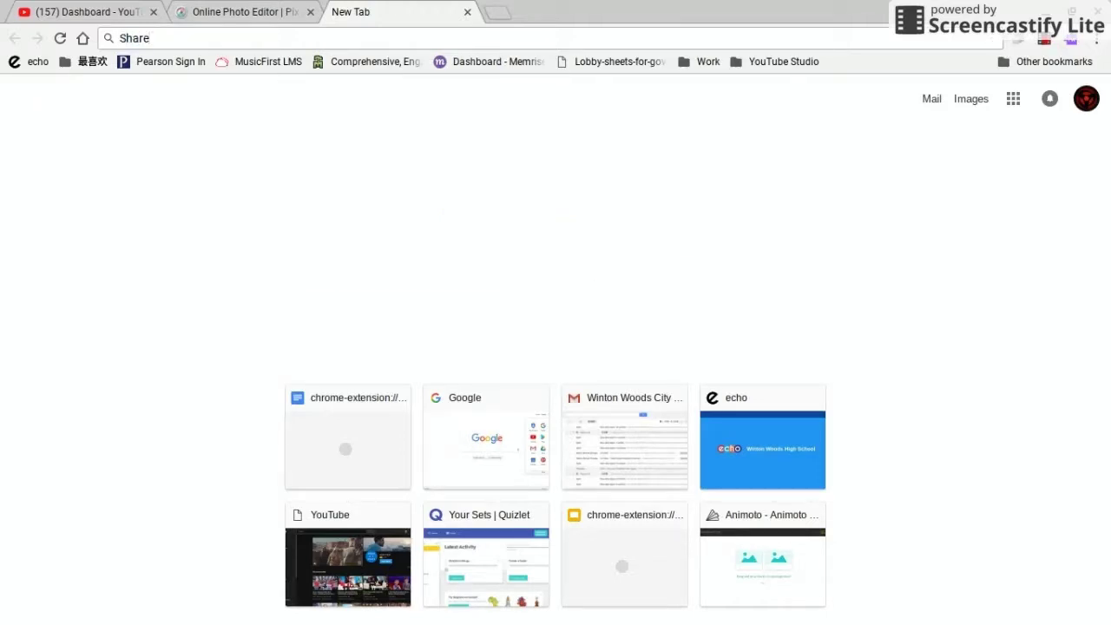
{"action": "type", "text": "factory"}
{"action": "key", "text": "Return"}
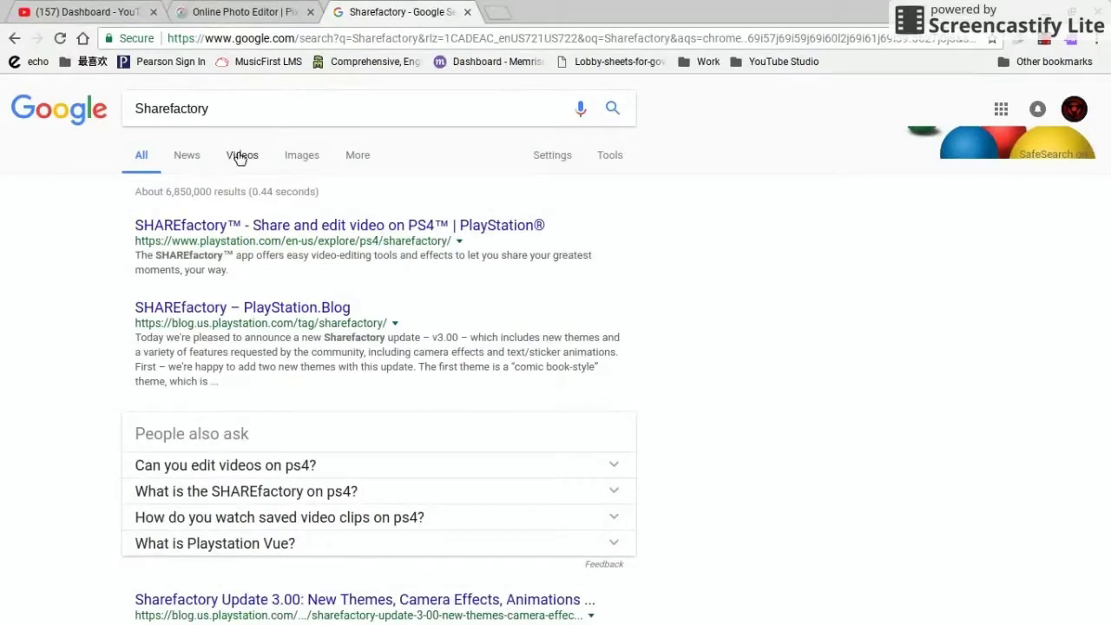
{"action": "left_click", "coordinate": [297, 160]}
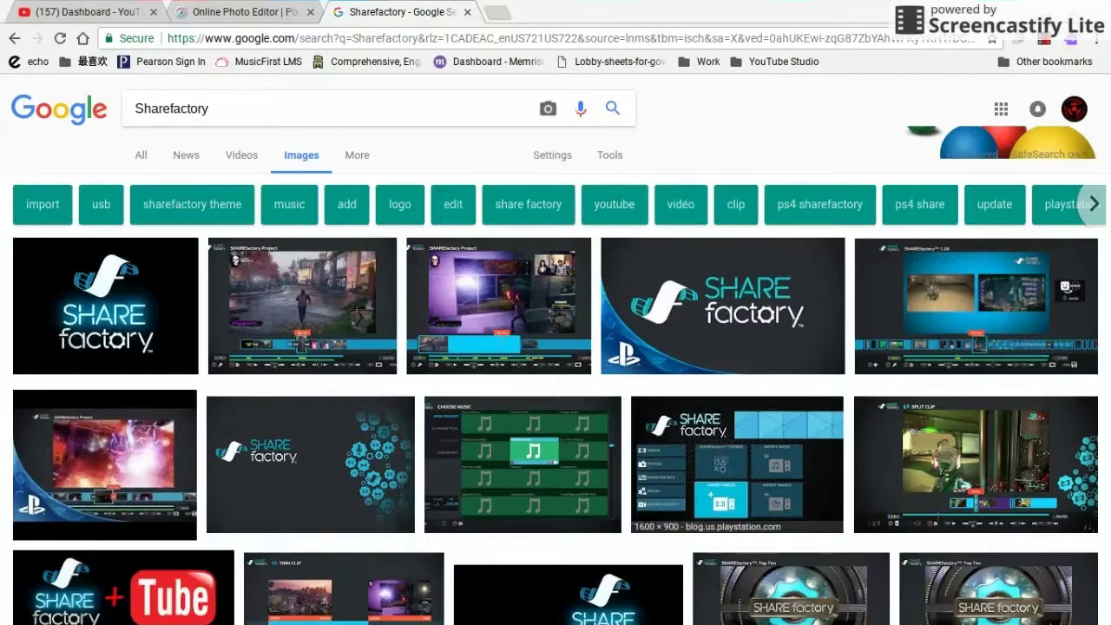
Back in Pixlr Editor, add the SHAREfactory logo with the PlayStation symbol as a new layer and enlarge it about 1.4 times at the canvas centre
{"action": "key", "text": "ctrl+shift+Tab"}
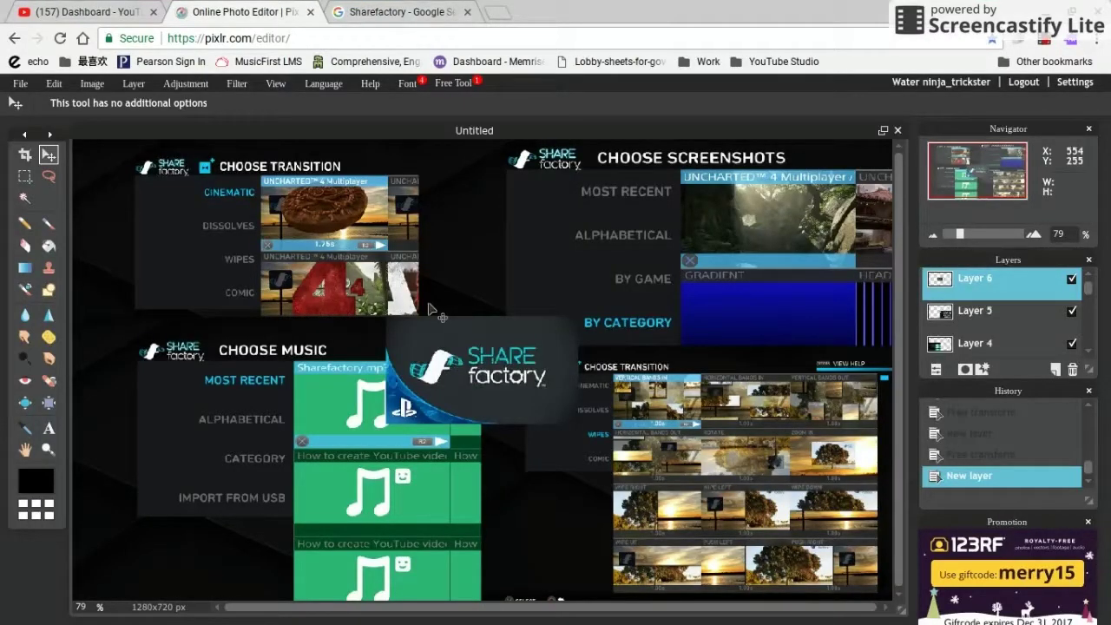
{"action": "left_click", "coordinate": [56, 84]}
{"action": "left_click", "coordinate": [97, 209]}
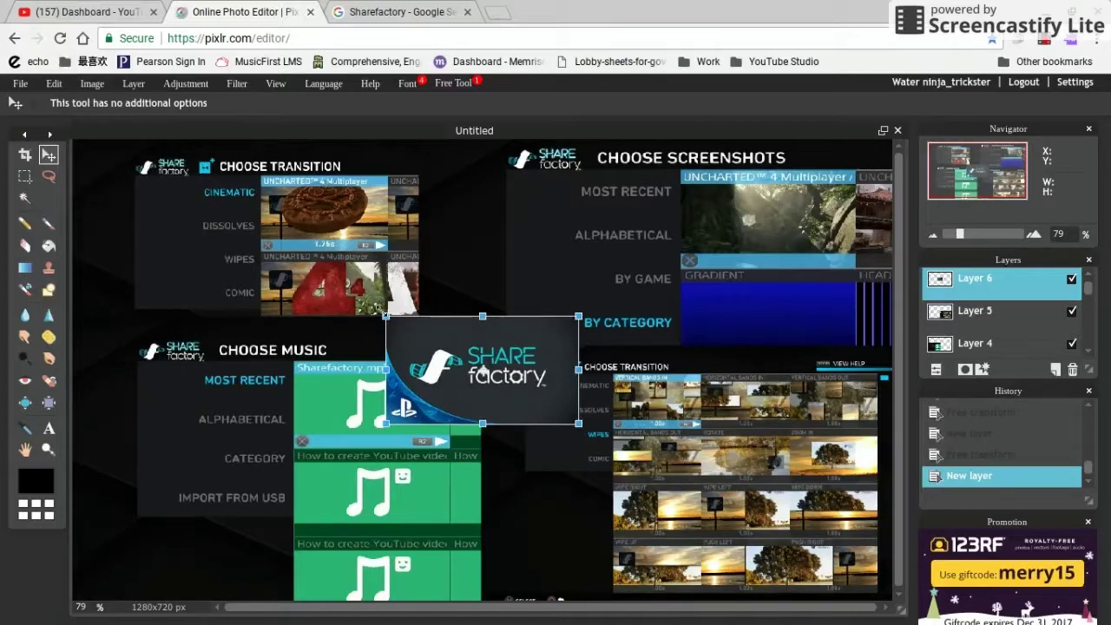
{"action": "left_click_drag", "start_coordinate": [378, 307], "coordinate": [341, 271]}
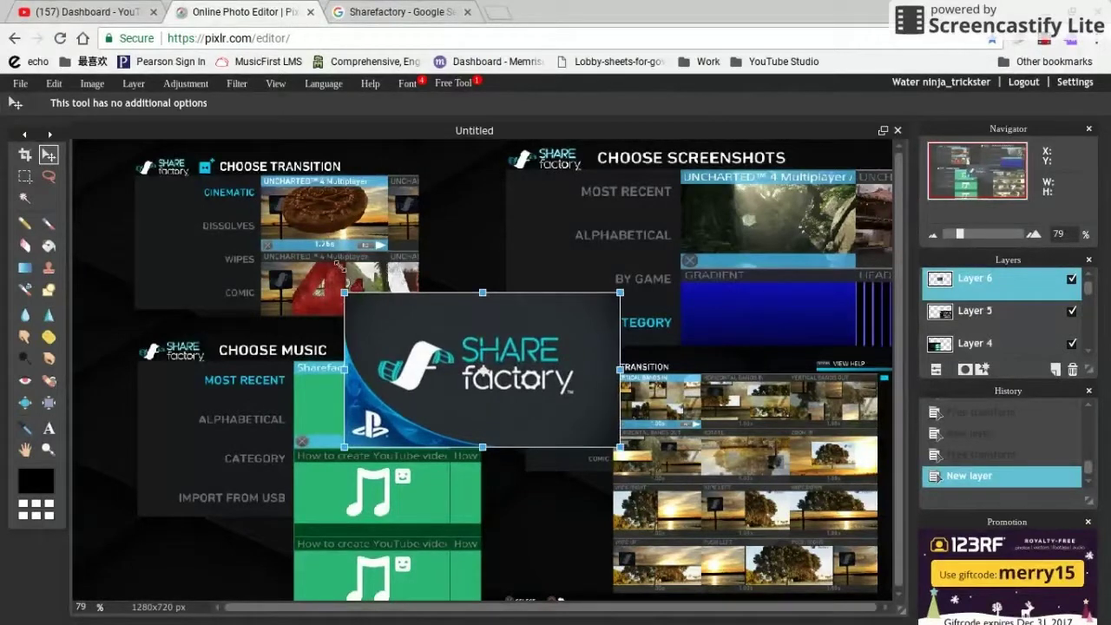